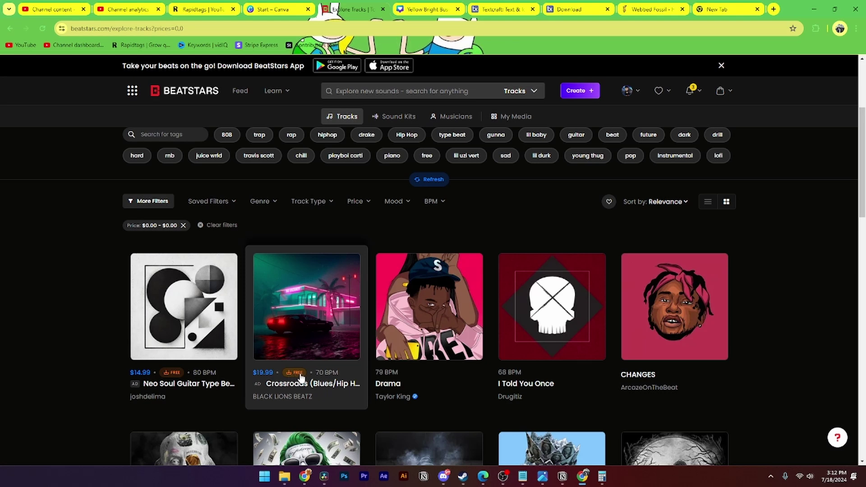
- Request the free 'Crossroads (Blues/Hip Hop)' download via the email form, then highlight the inbox notice
click(306, 385)
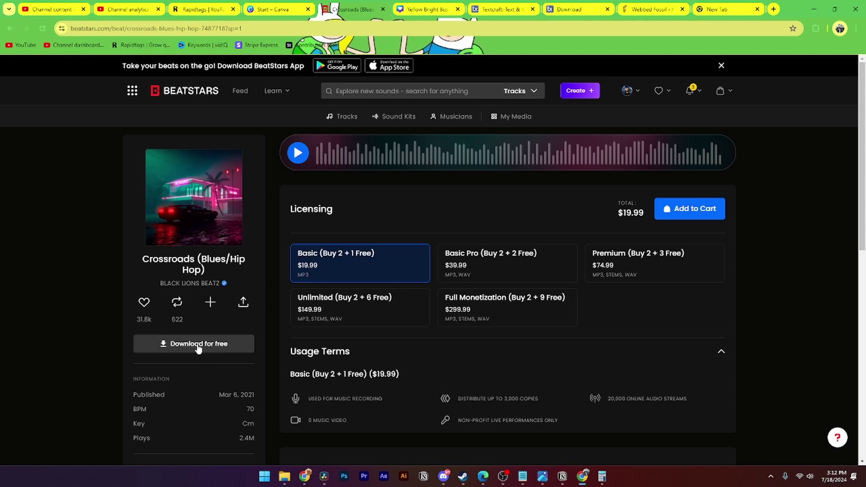
click(198, 347)
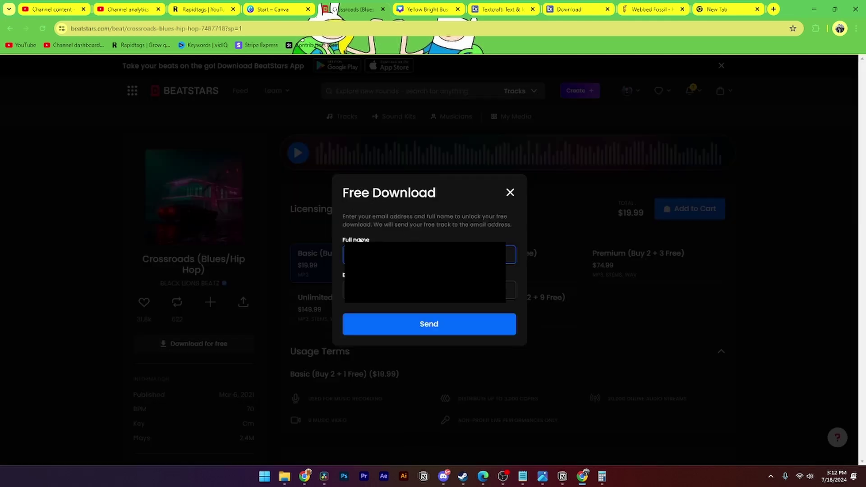
click(416, 330)
drag(355, 246, 510, 246)
drag(456, 246, 517, 250)
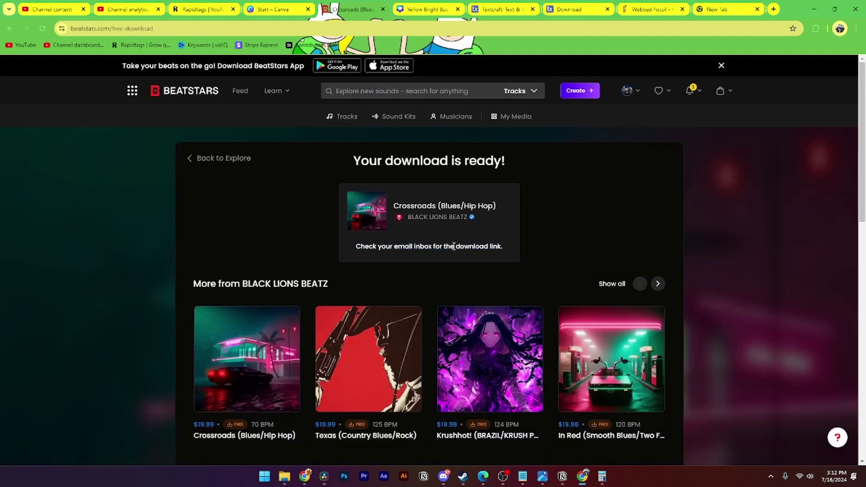